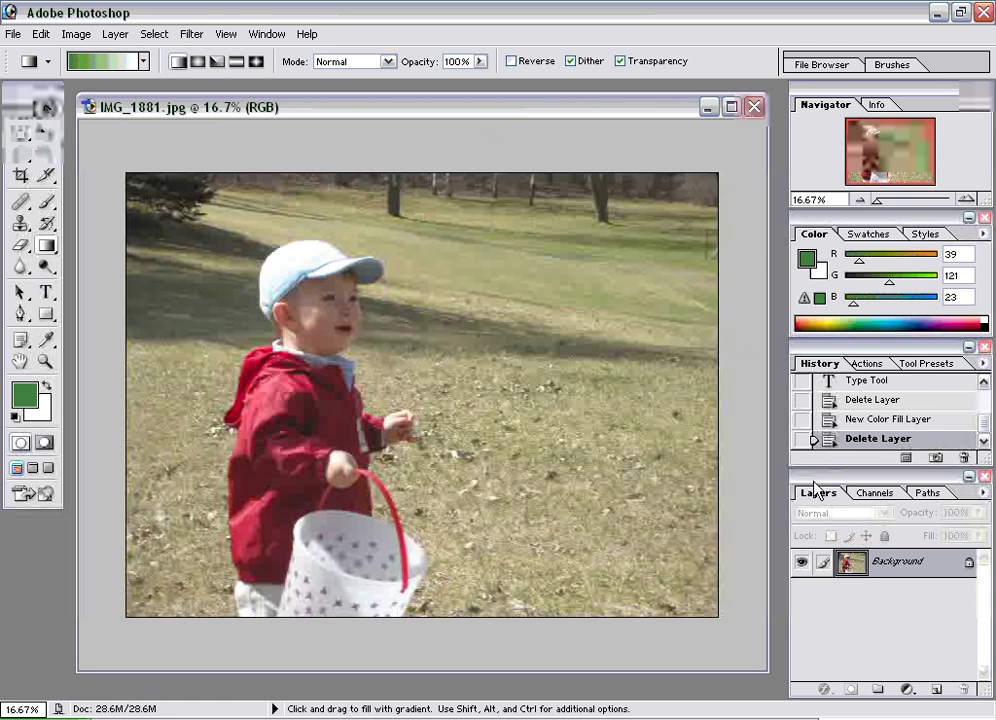
{"action": "left_click", "coordinate": [265, 35]}
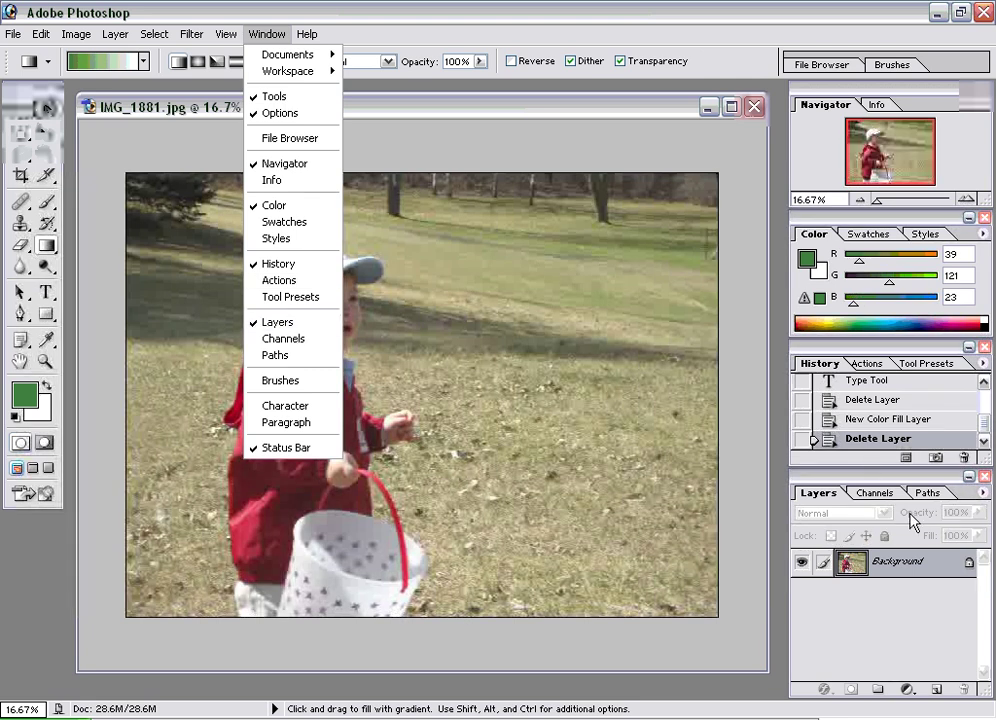
{"action": "left_click", "coordinate": [858, 630]}
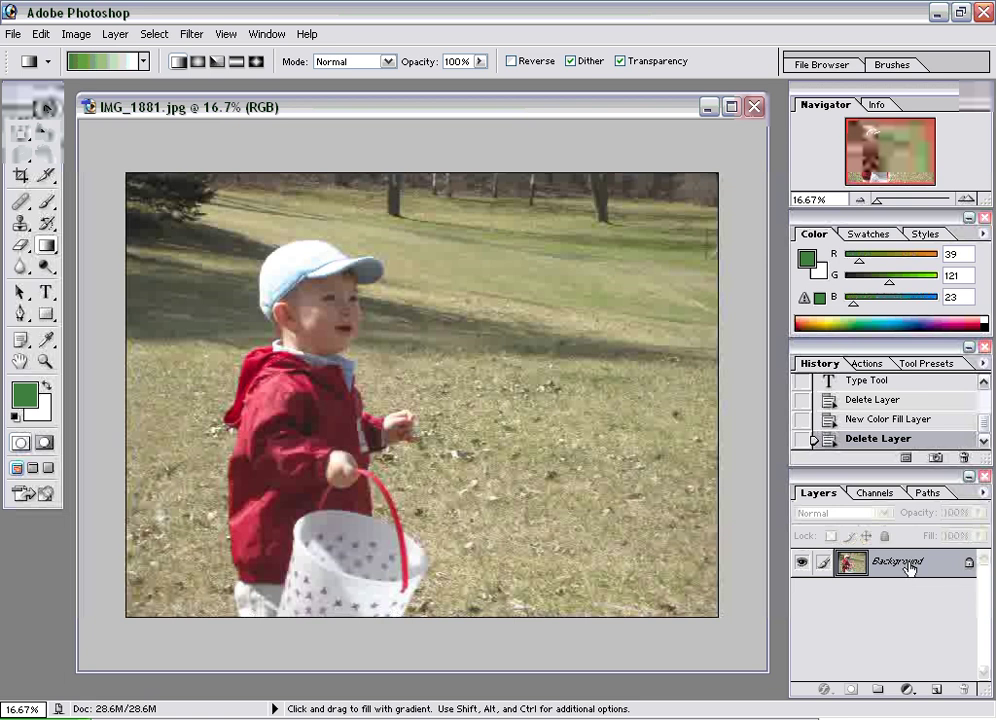
Step: Add a Solid Color fill layer in dark navy blue (0C0069) over the toddler photo
{"action": "left_click", "coordinate": [908, 691]}
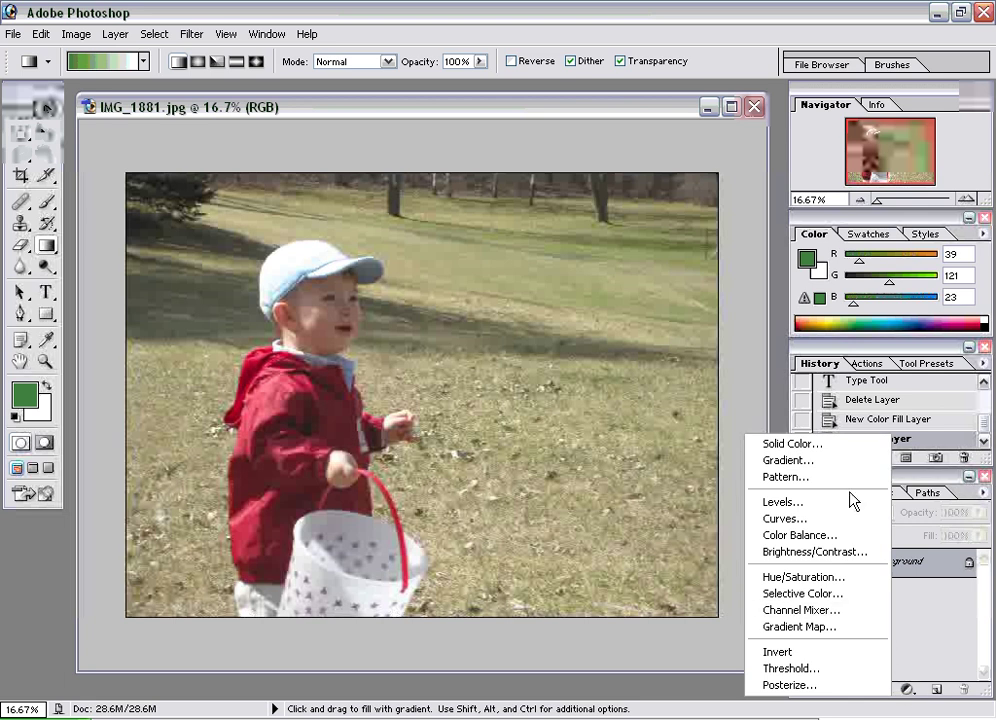
{"action": "left_click", "coordinate": [838, 446]}
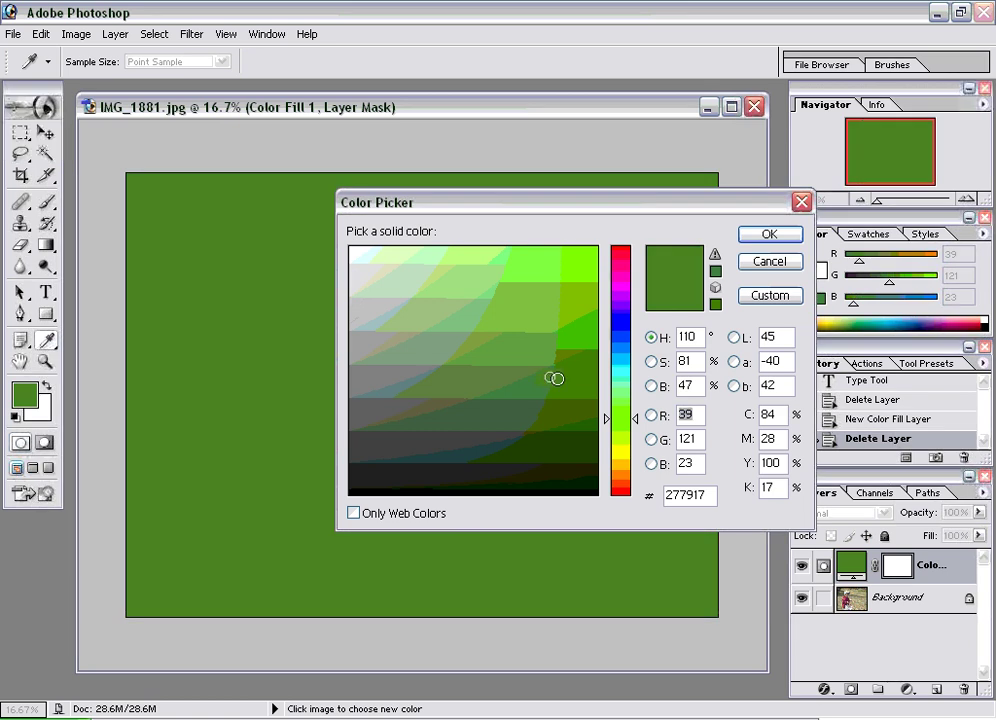
{"action": "left_click_drag", "start_coordinate": [625, 411], "coordinate": [617, 334]}
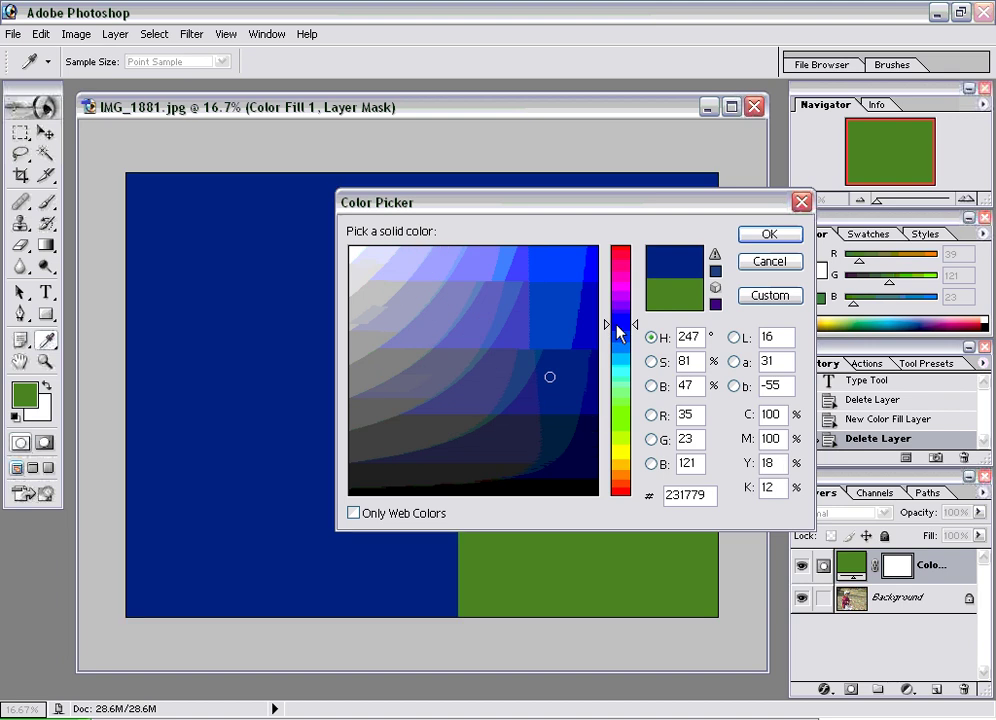
{"action": "mouse_move", "coordinate": [580, 378]}
{"action": "left_mouse_down"}
{"action": "mouse_move", "coordinate": [597, 381]}
{"action": "mouse_move", "coordinate": [599, 393]}
{"action": "left_mouse_up"}
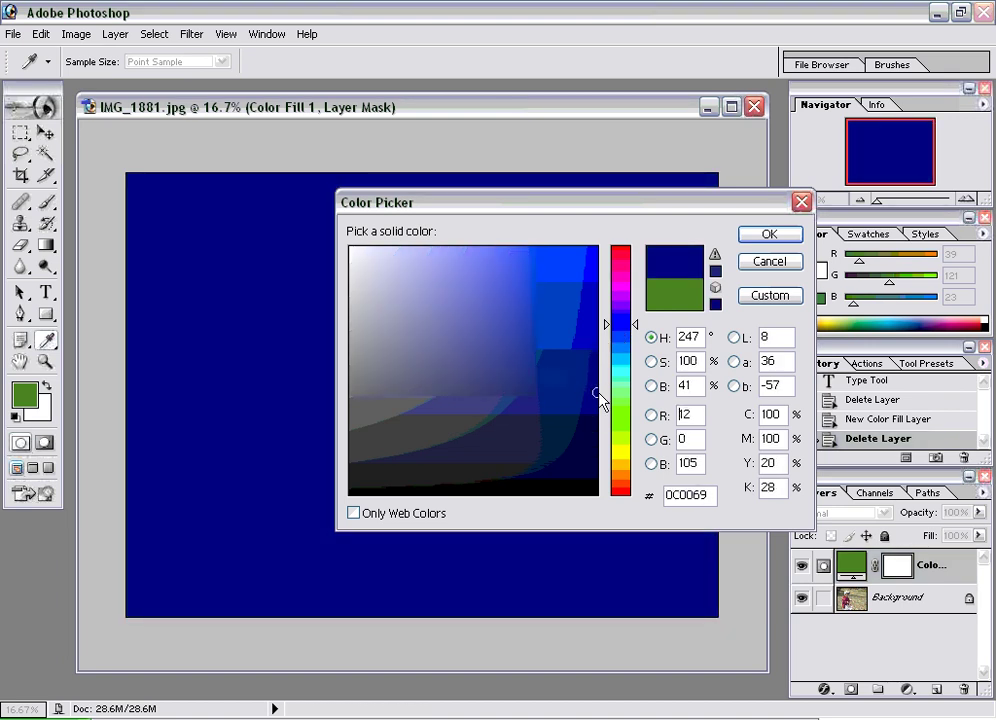
{"action": "left_click", "coordinate": [767, 236]}
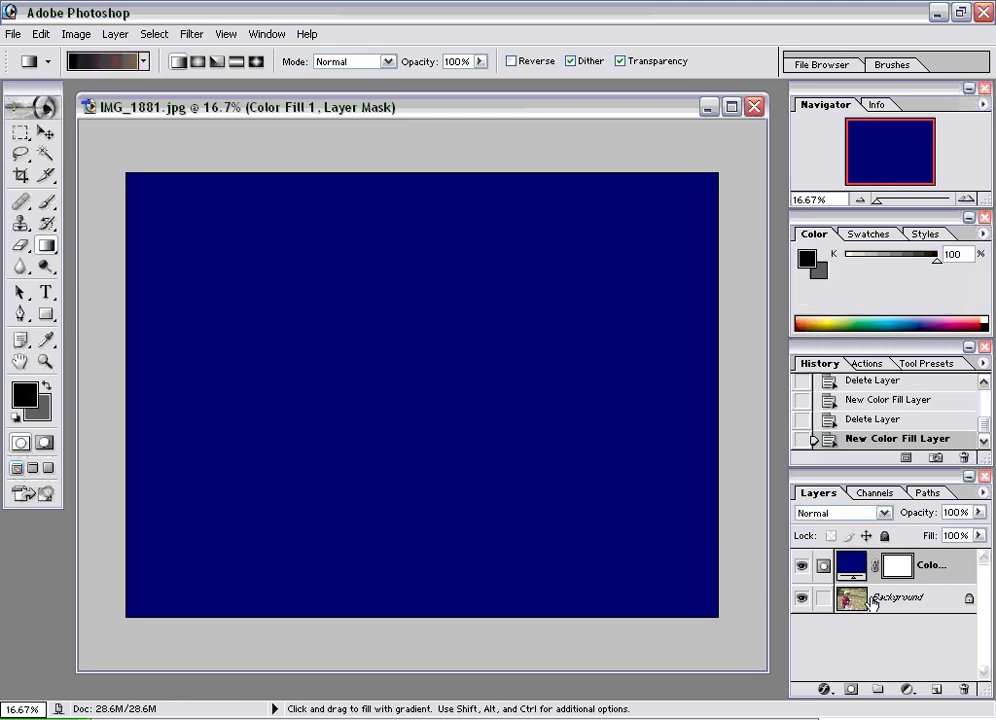
{"action": "left_click", "coordinate": [801, 568]}
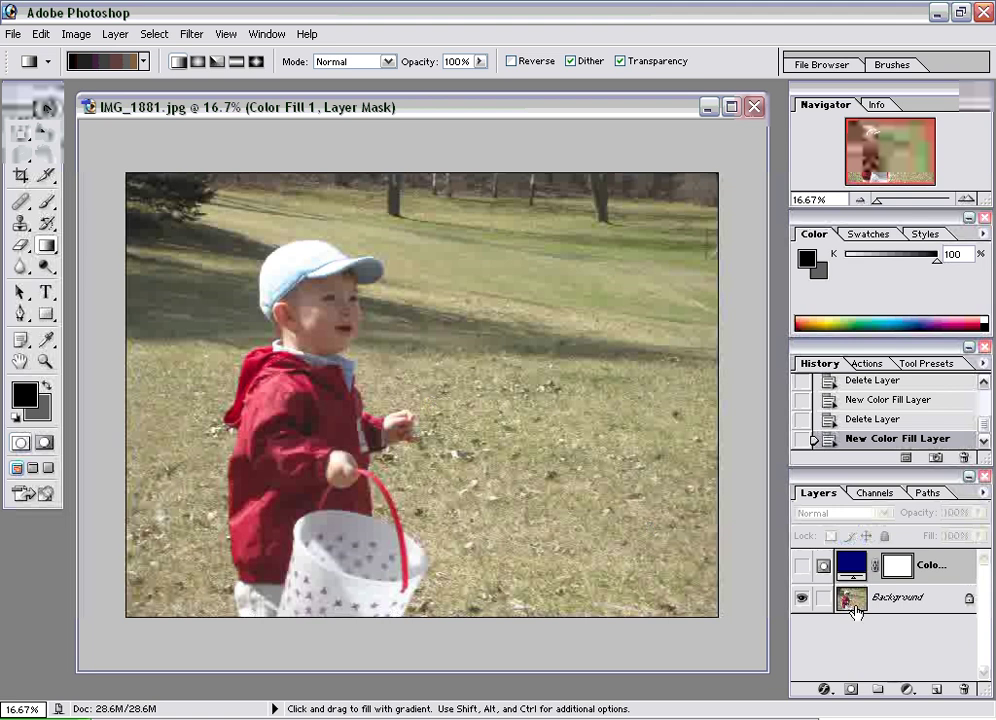
{"action": "left_click", "coordinate": [801, 568]}
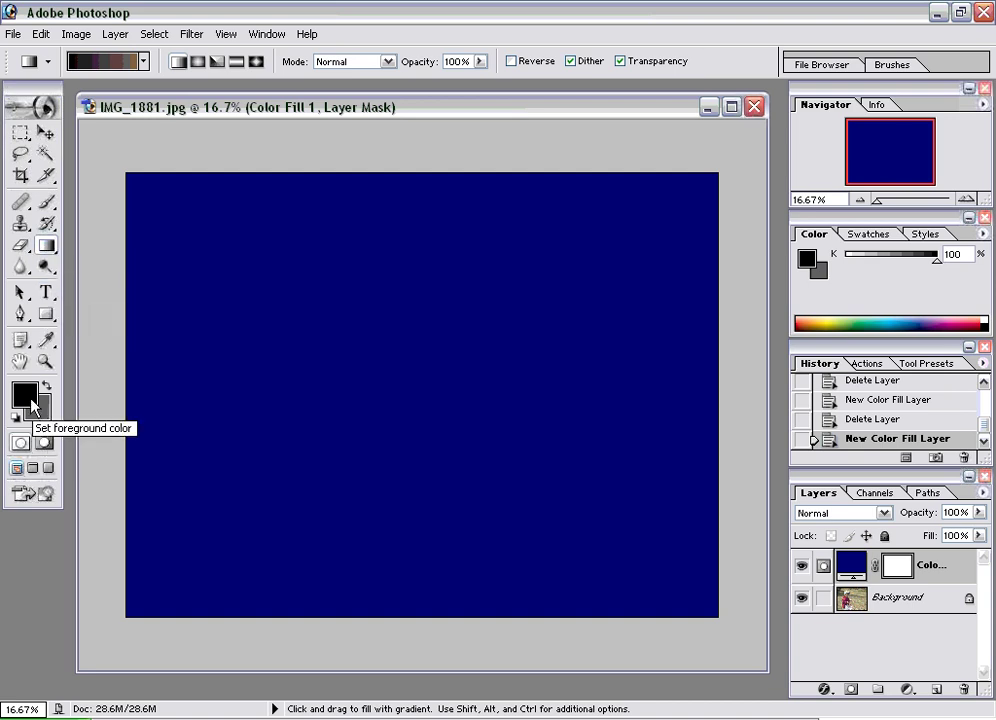
Step: Select the Gradient tool with default white/black colours and the Linear gradient style
{"action": "left_click", "coordinate": [45, 132]}
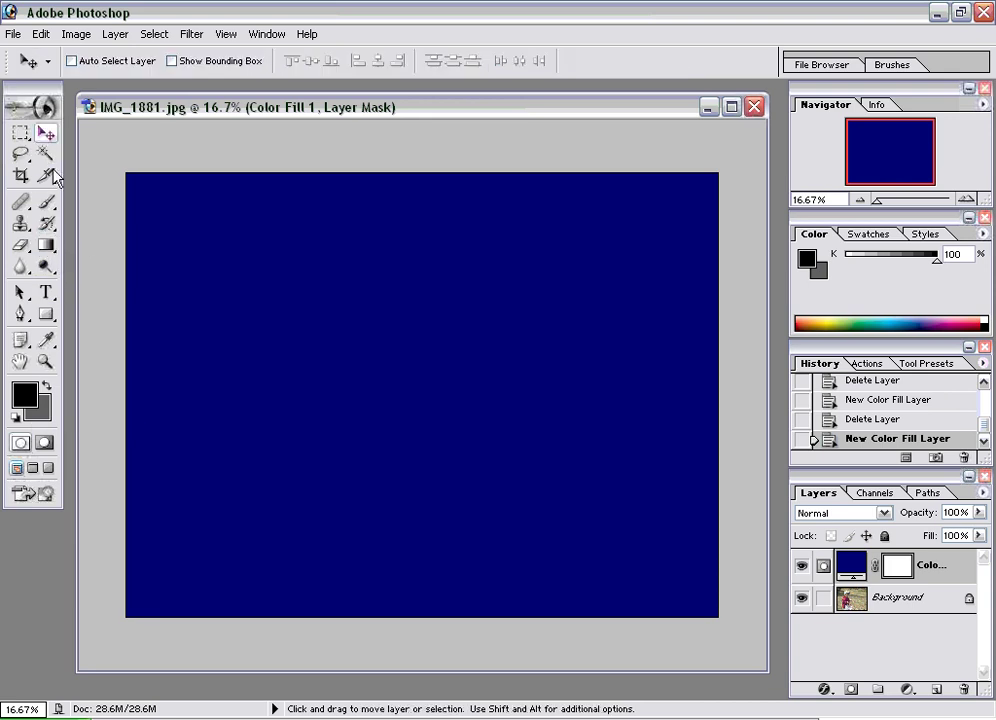
{"action": "key", "text": "g"}
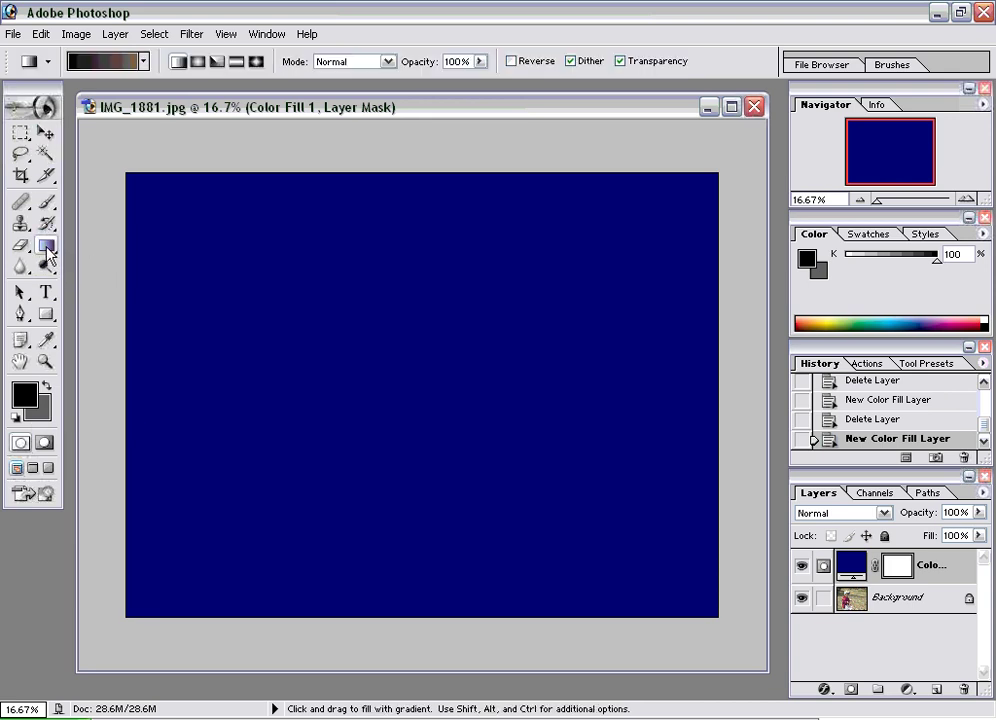
{"action": "left_click", "coordinate": [16, 424]}
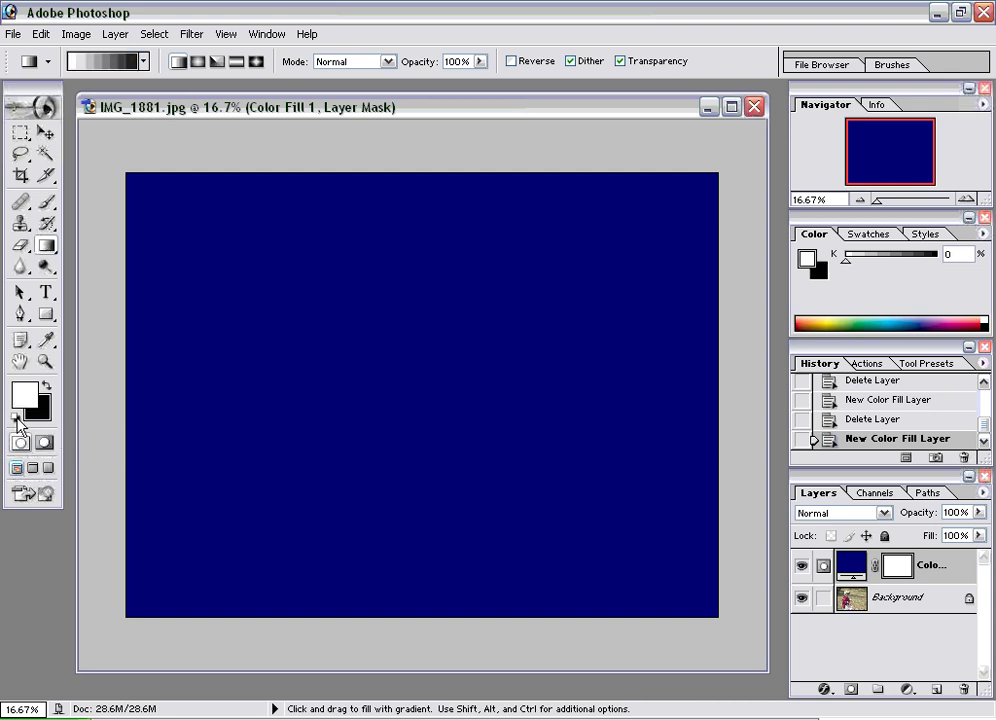
{"action": "left_click", "coordinate": [180, 63]}
Step: Draw a left-to-right gradient on the mask from the image centre, fading the navy out rightward
{"action": "left_click_drag", "start_coordinate": [398, 376], "coordinate": [643, 376]}
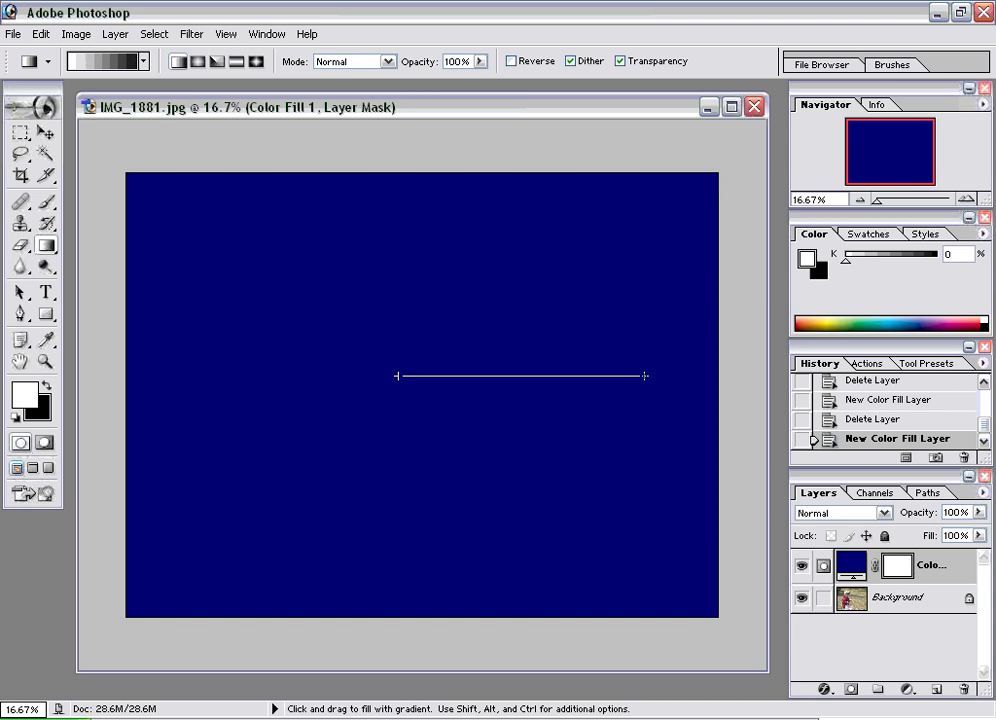
{"action": "left_click_drag", "start_coordinate": [645, 376], "coordinate": [645, 376]}
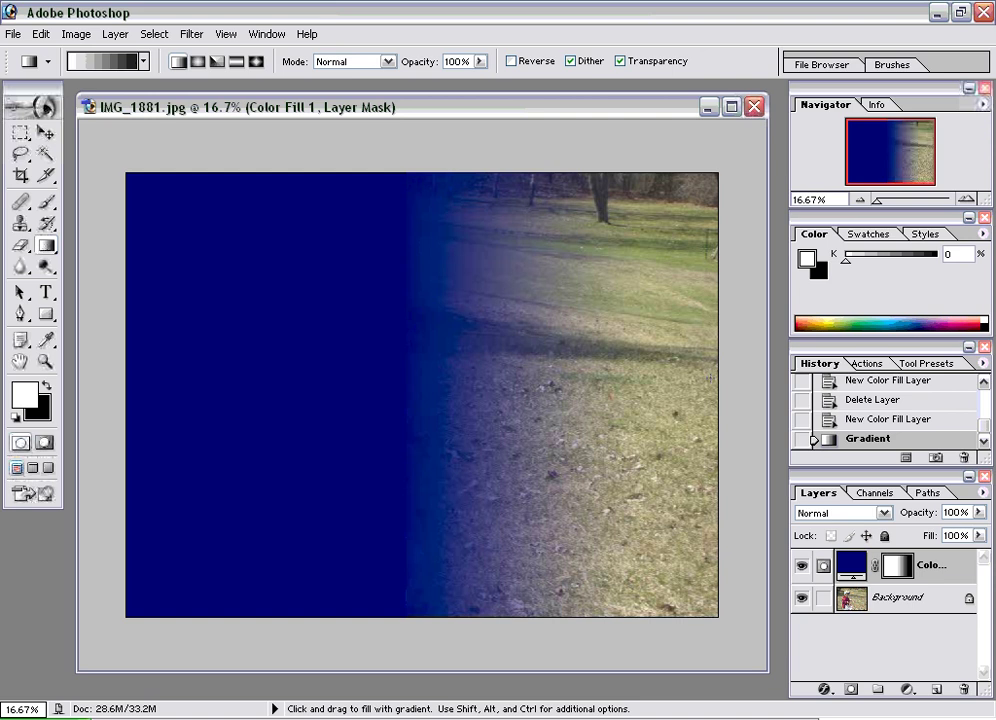
Step: Redraw the mask gradient several times, finishing with a diagonal fade toward the top-right corner
{"action": "left_click_drag", "start_coordinate": [712, 377], "coordinate": [377, 376]}
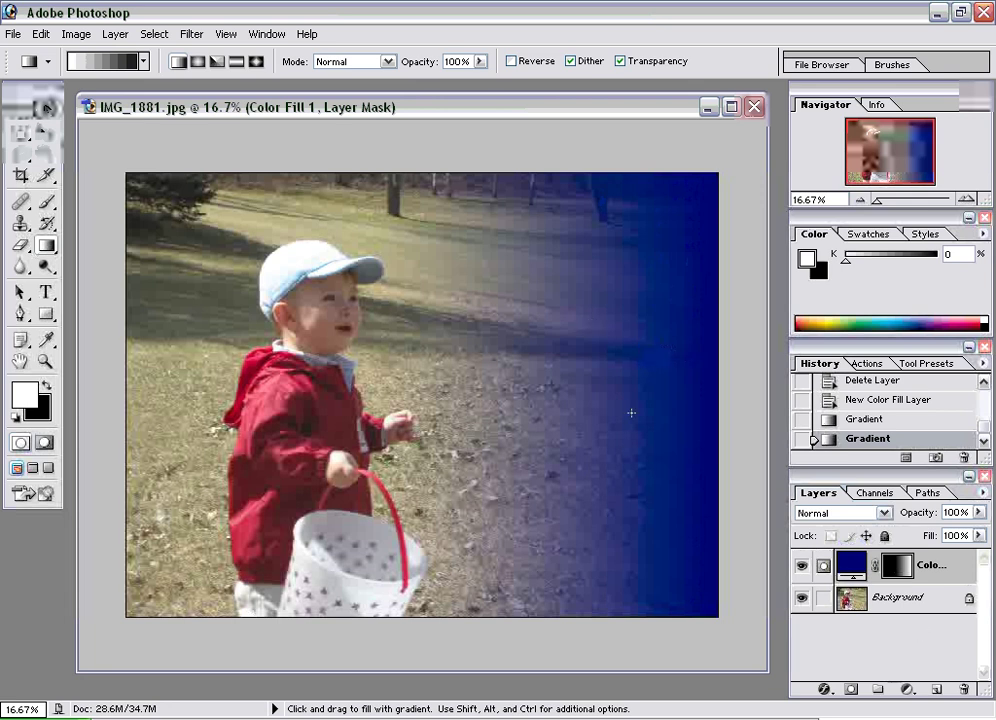
{"action": "left_click_drag", "start_coordinate": [525, 410], "coordinate": [631, 412]}
{"action": "left_click_drag", "start_coordinate": [543, 407], "coordinate": [616, 407]}
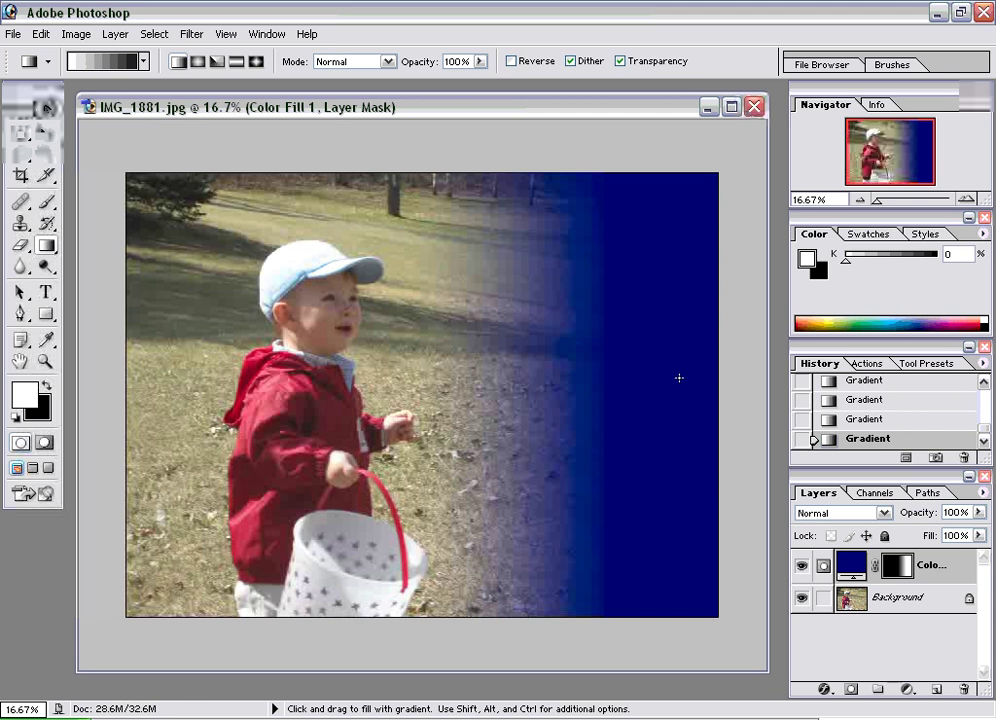
{"action": "left_click_drag", "start_coordinate": [707, 383], "coordinate": [360, 383]}
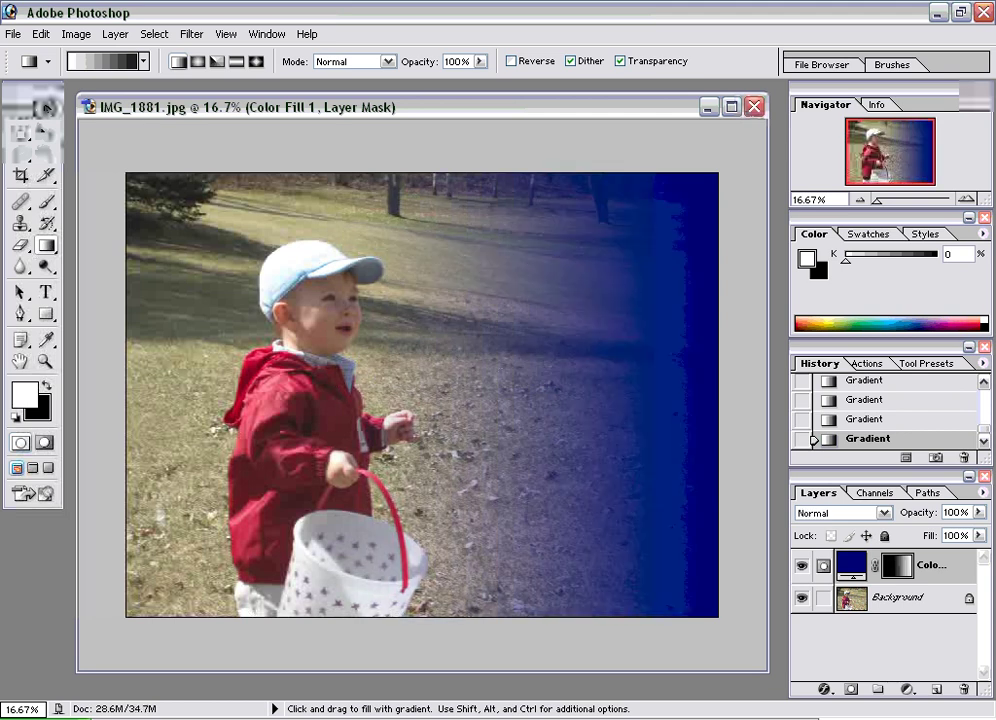
{"action": "left_click_drag", "start_coordinate": [419, 183], "coordinate": [413, 283]}
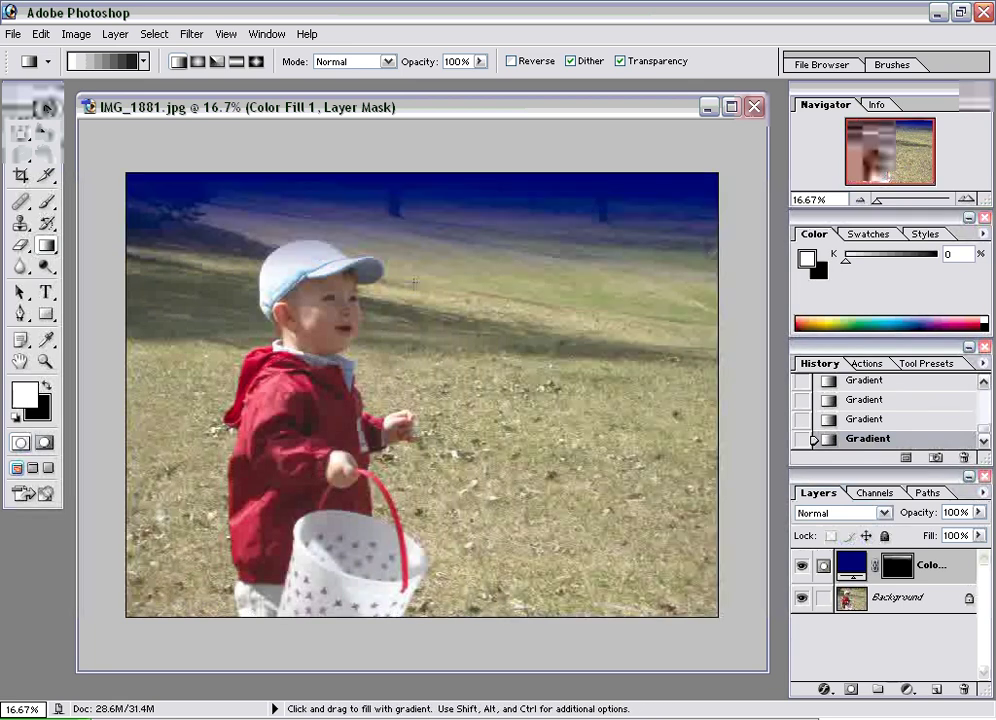
{"action": "left_click_drag", "start_coordinate": [677, 215], "coordinate": [424, 453]}
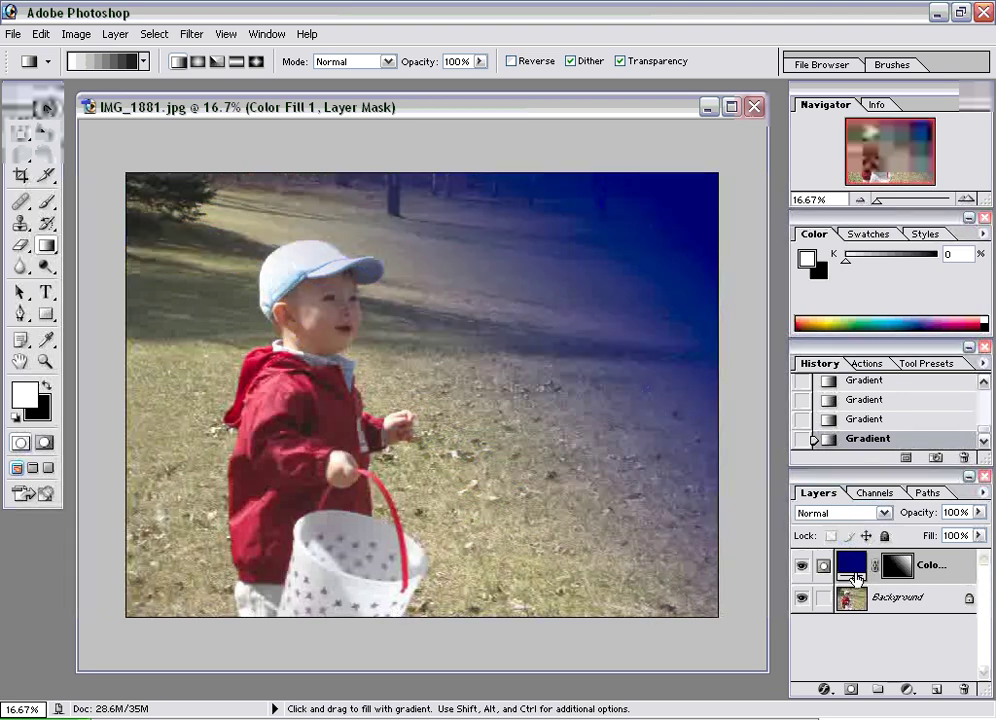
Step: Change the fill colour to dark maroon (510E15) sampled from the red jacket, then restore default colours
{"action": "double_click", "coordinate": [853, 566]}
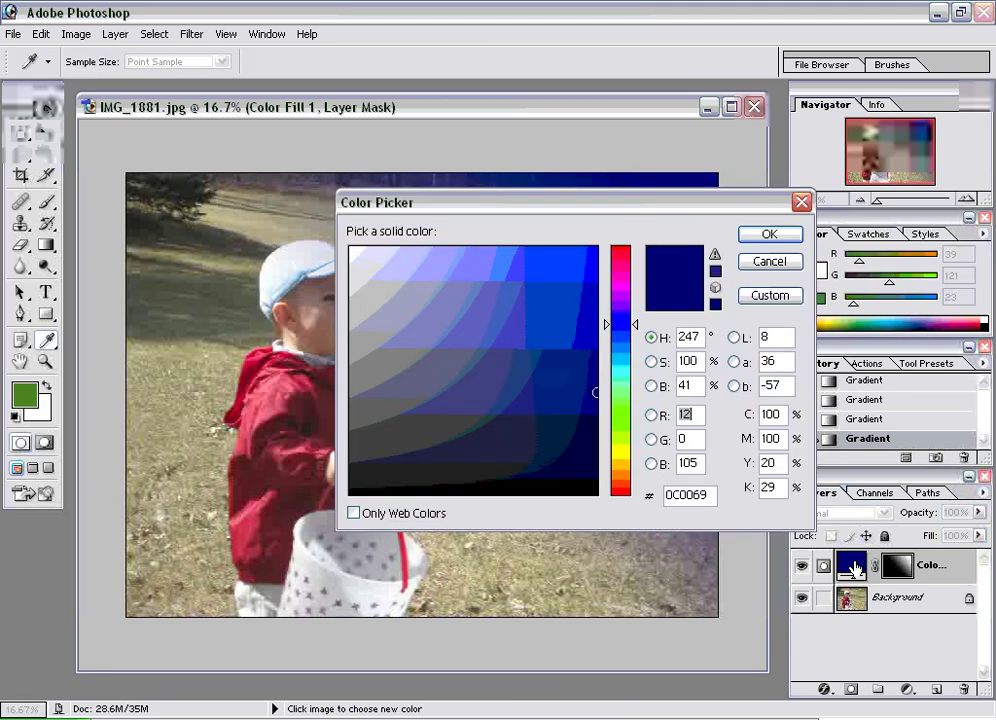
{"action": "left_click_drag", "start_coordinate": [583, 204], "coordinate": [682, 298]}
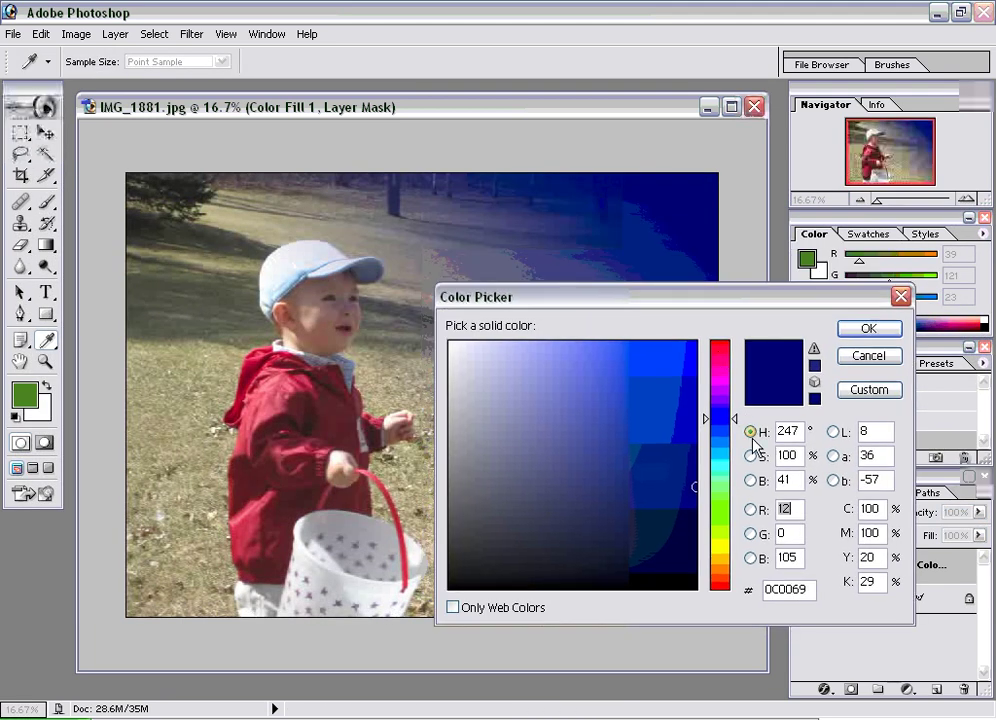
{"action": "left_click_drag", "start_coordinate": [722, 412], "coordinate": [735, 378]}
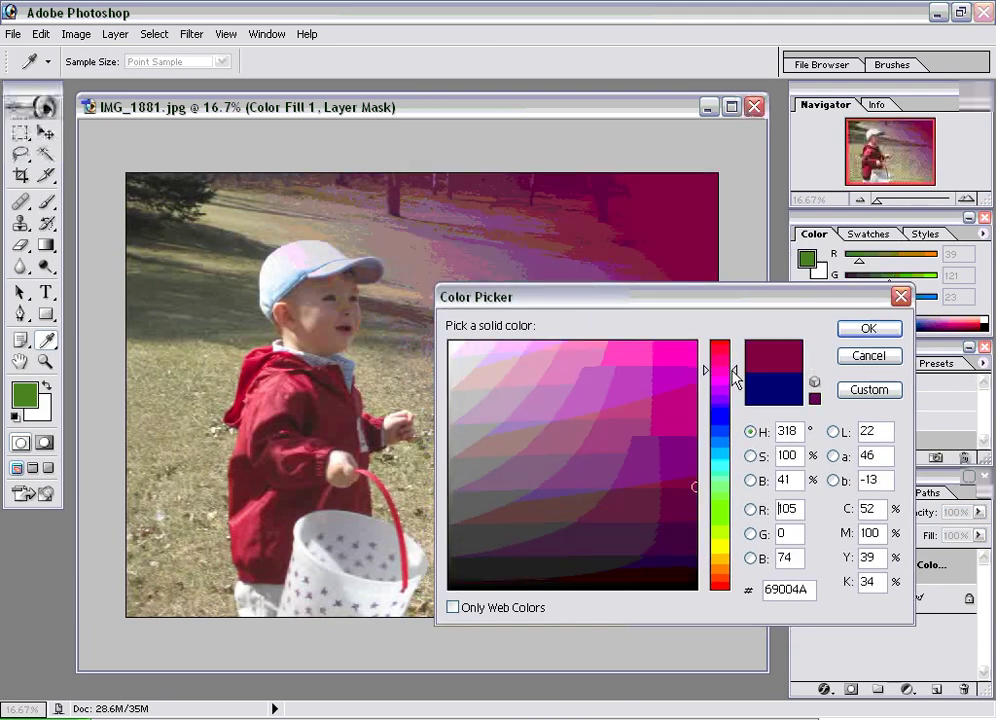
{"action": "left_click", "coordinate": [280, 366]}
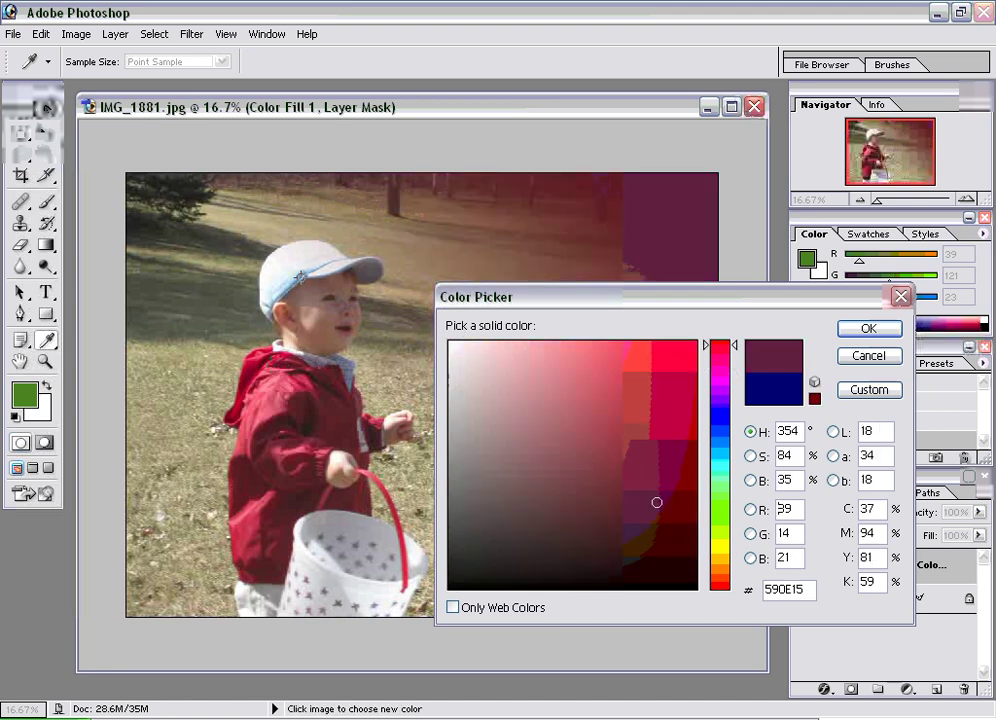
{"action": "left_click", "coordinate": [301, 276]}
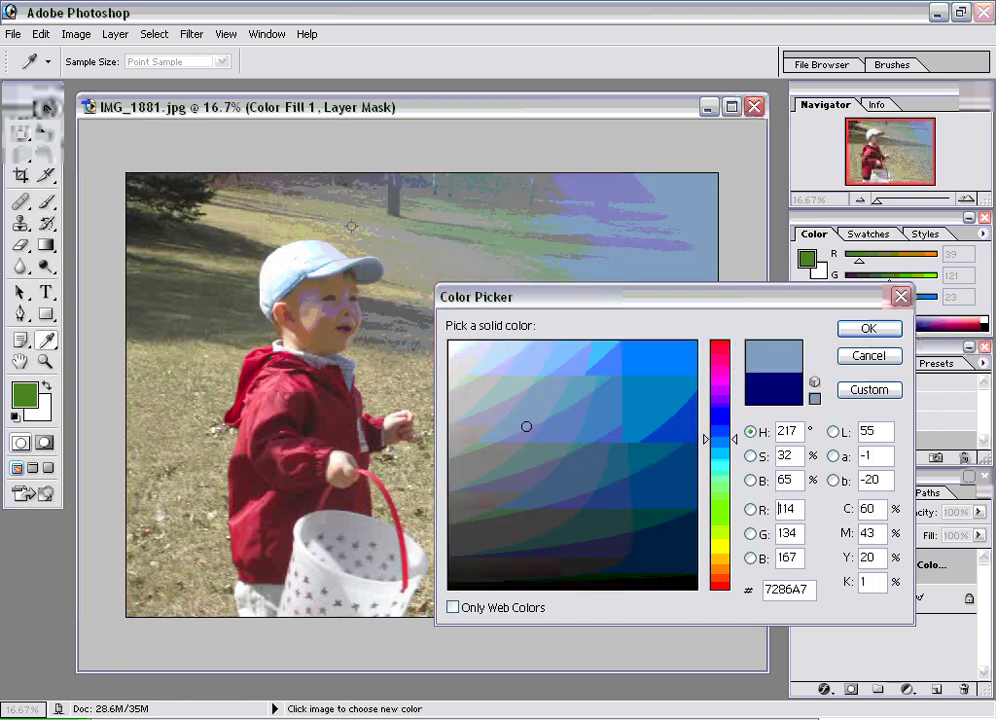
{"action": "left_click", "coordinate": [184, 198]}
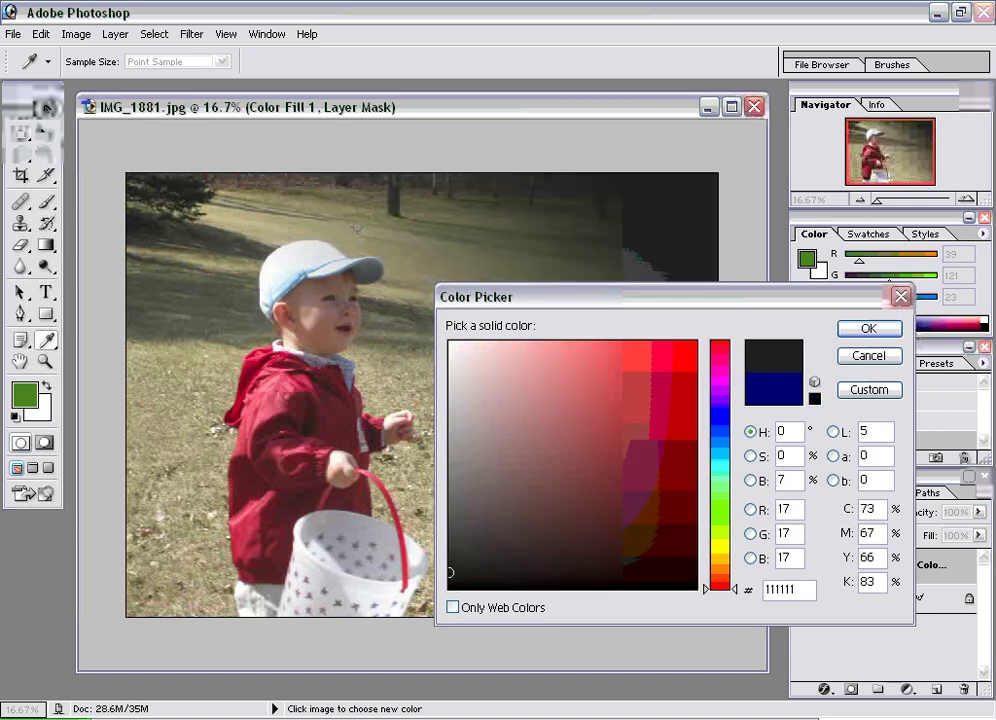
{"action": "left_click", "coordinate": [404, 228]}
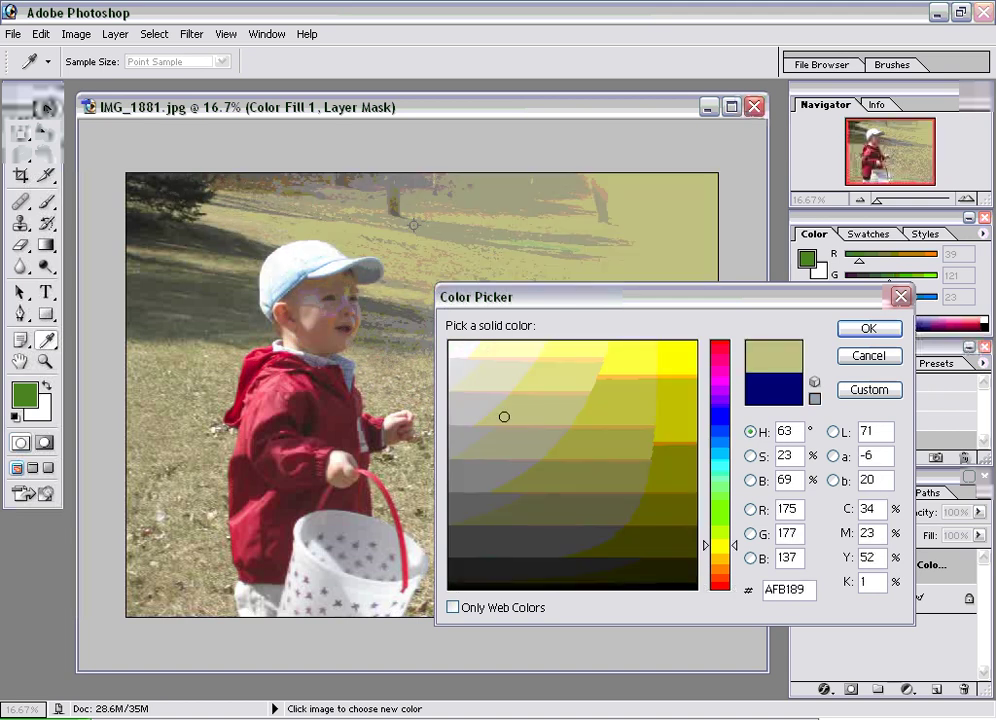
{"action": "left_click_drag", "start_coordinate": [656, 321], "coordinate": [646, 368]}
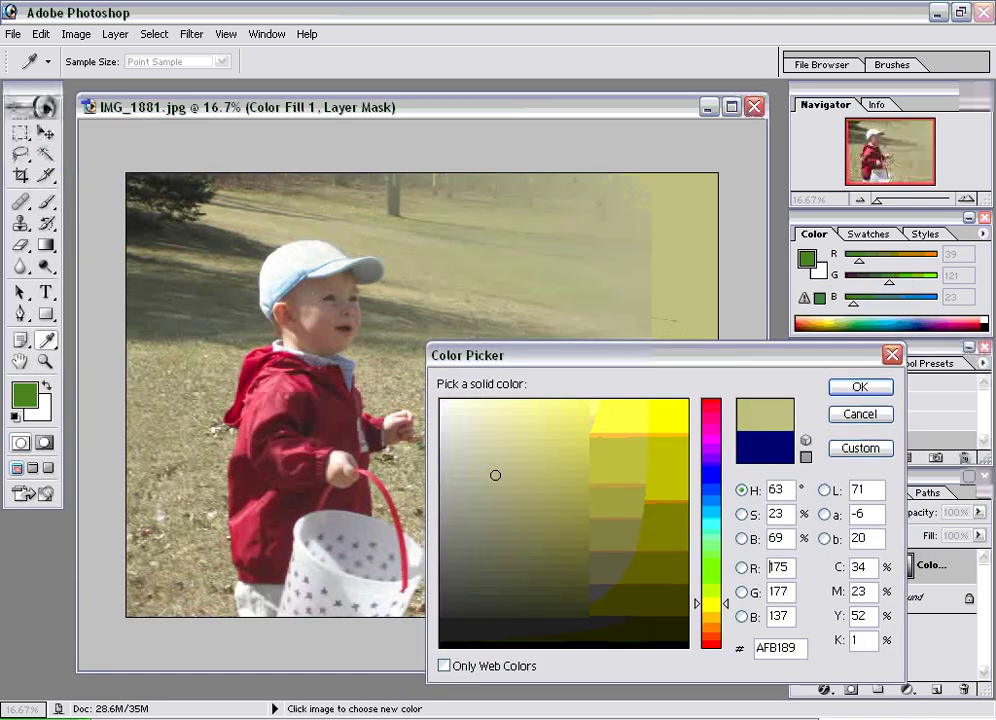
{"action": "left_click", "coordinate": [292, 367]}
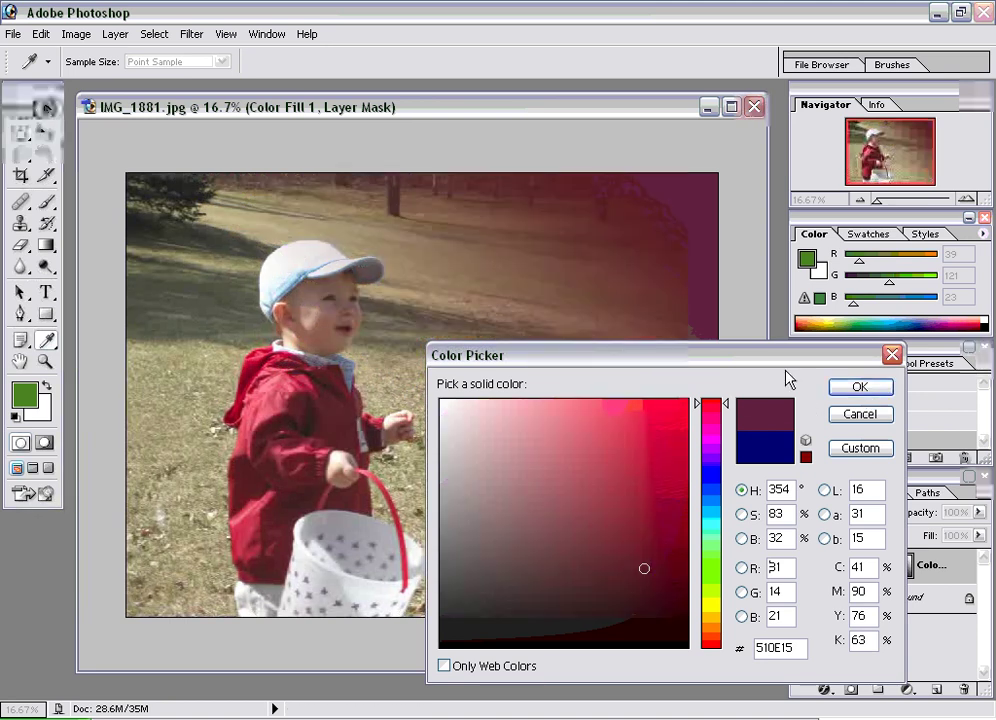
{"action": "left_click", "coordinate": [858, 387]}
{"action": "key", "text": "d"}
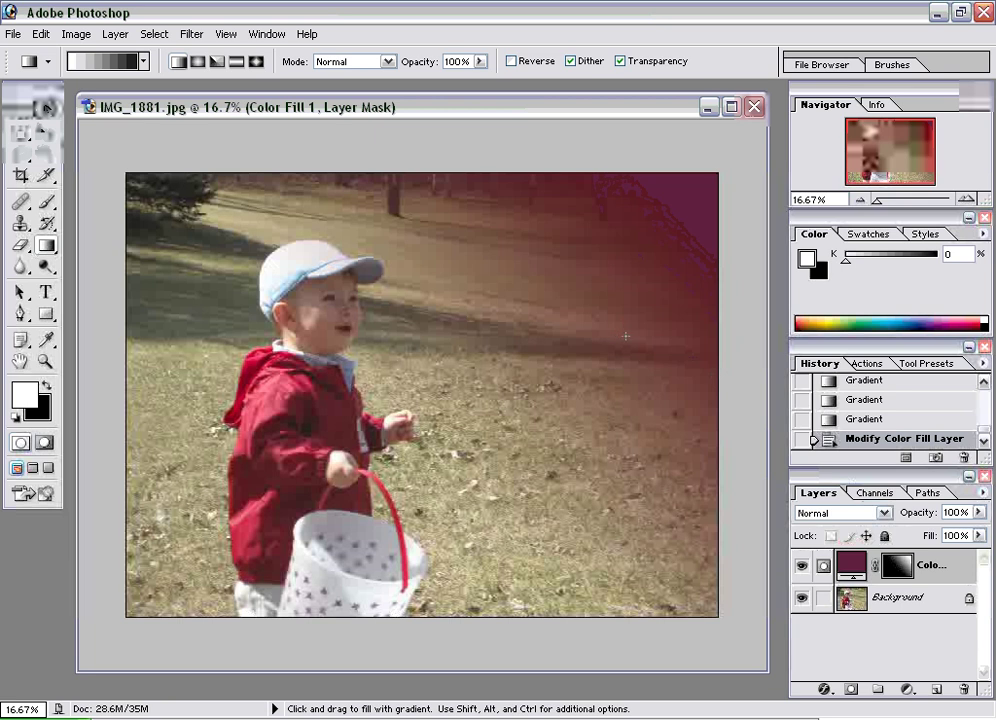
Step: Redraw the mask's diagonal gradient so the maroon is solid at upper right, fading toward the toddler
{"action": "left_click_drag", "start_coordinate": [628, 372], "coordinate": [467, 428]}
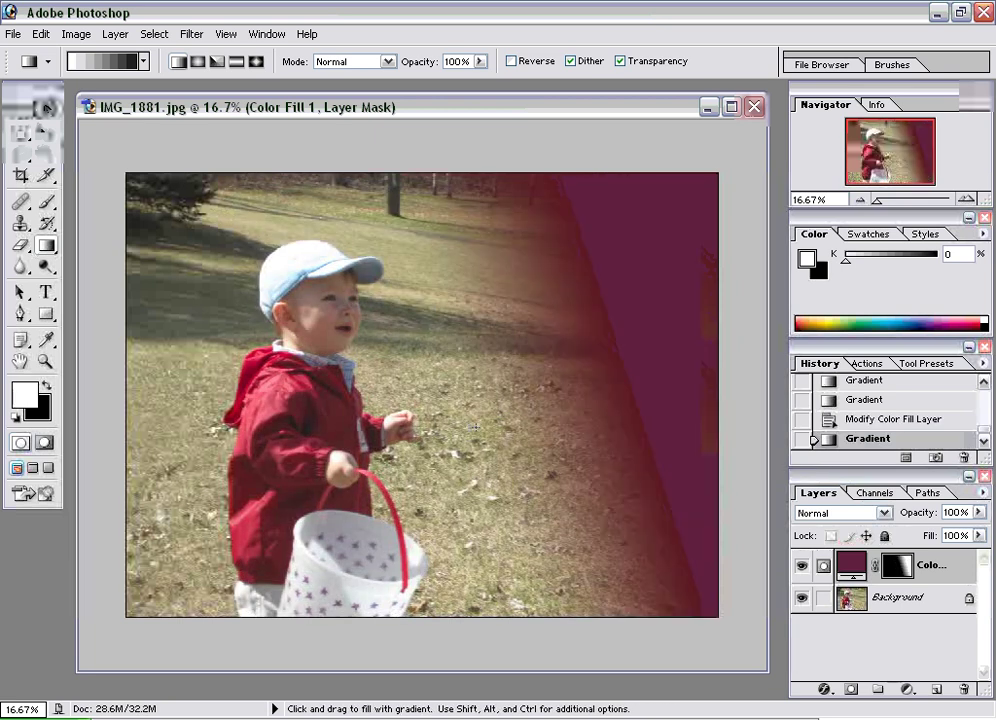
{"action": "left_click_drag", "start_coordinate": [417, 393], "coordinate": [349, 450]}
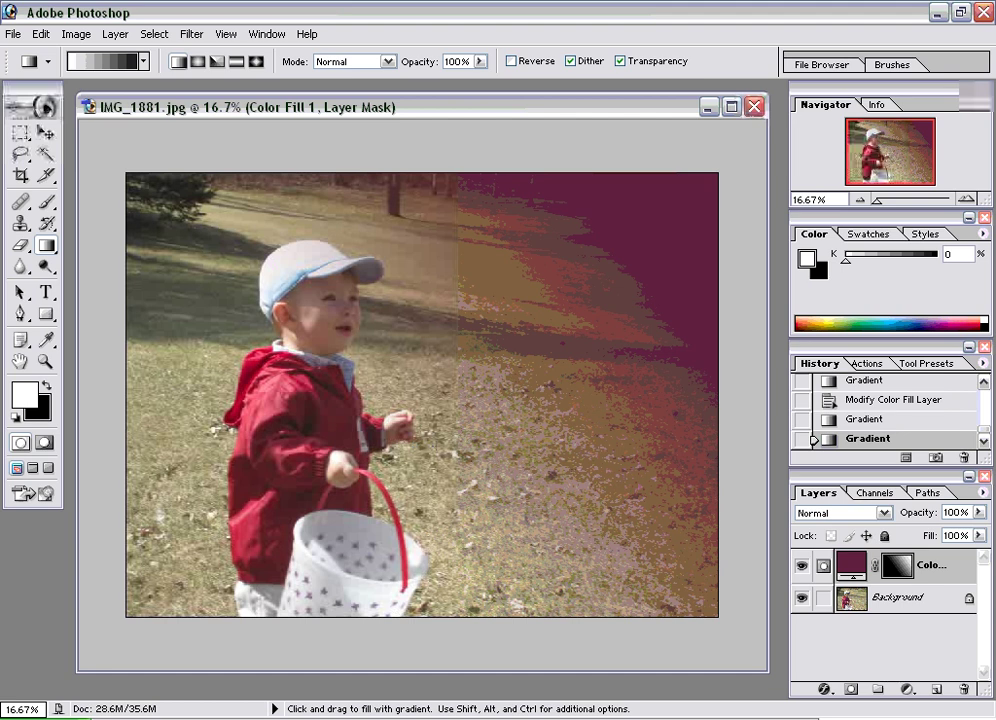